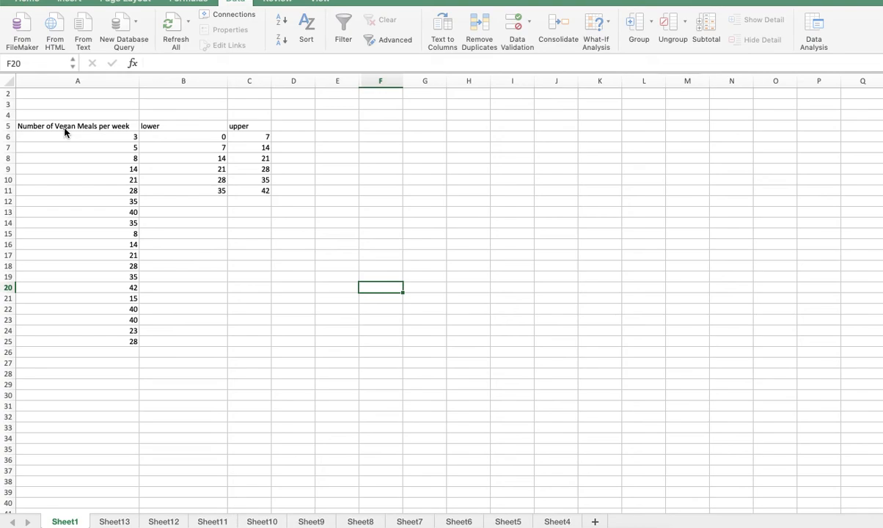
click(65, 130)
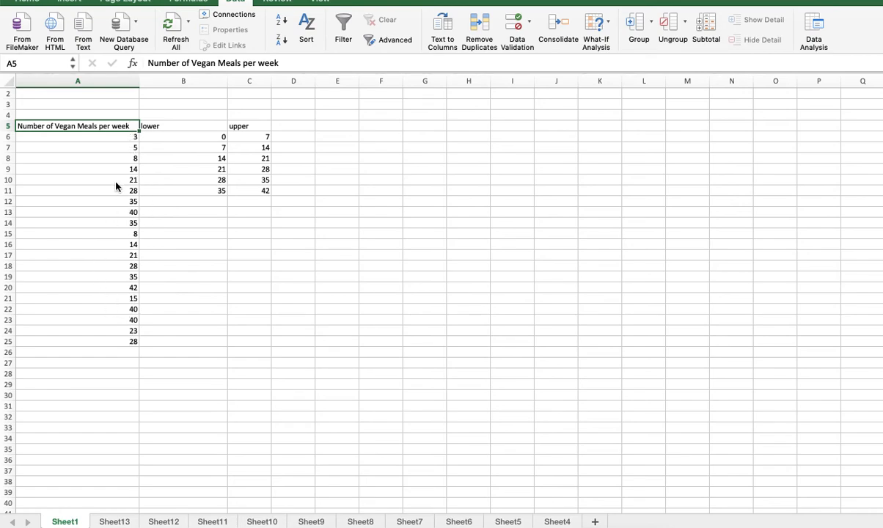
click(254, 149)
key(Up)
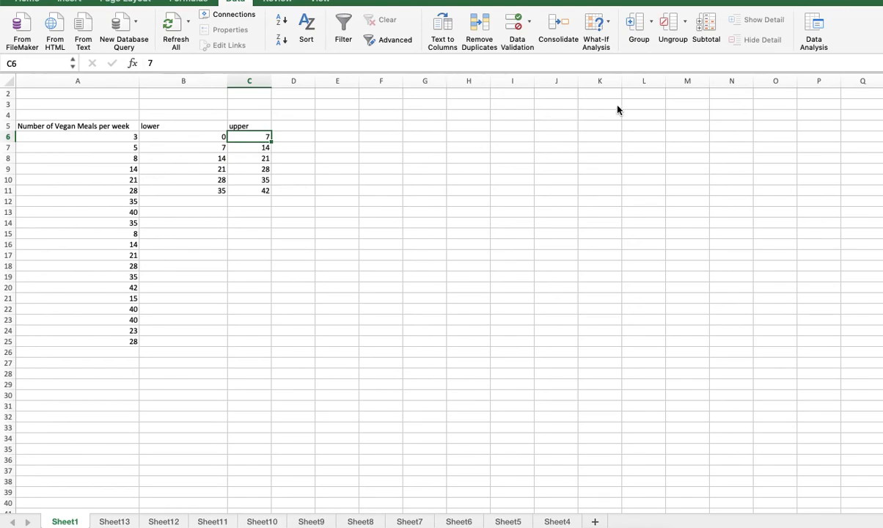
Start the Histogram tool from the Data Analysis tools and move its dialog clear of the data.
click(815, 33)
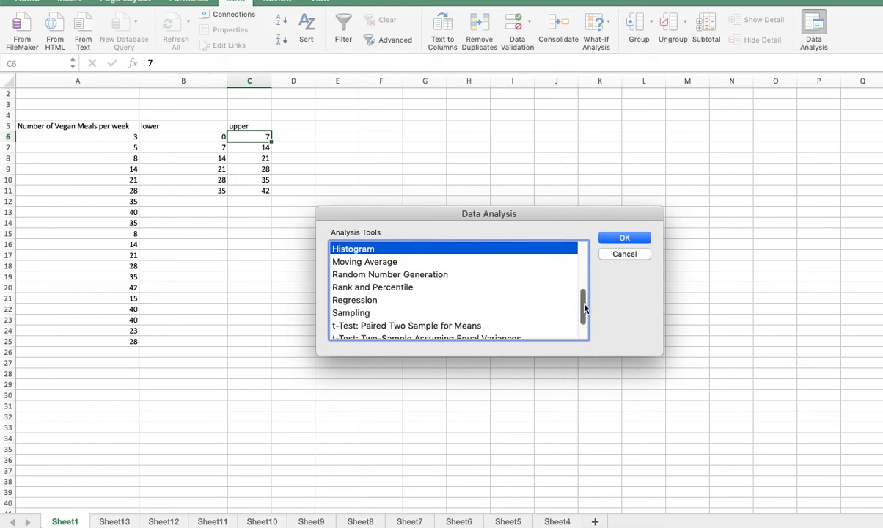
drag(584, 308, 581, 284)
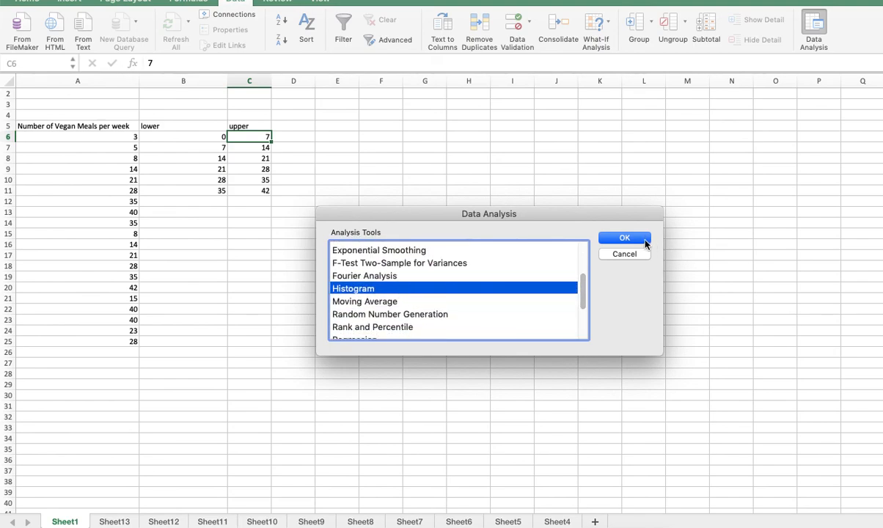
click(642, 242)
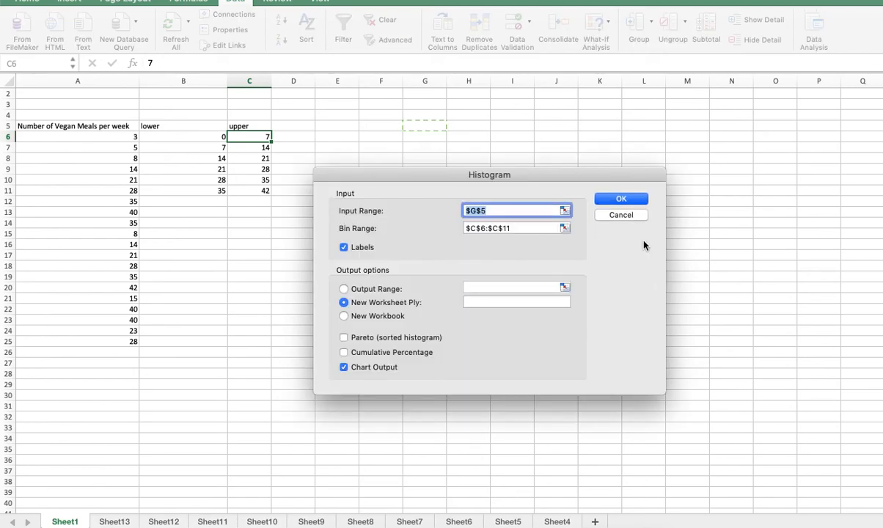
drag(429, 179, 449, 187)
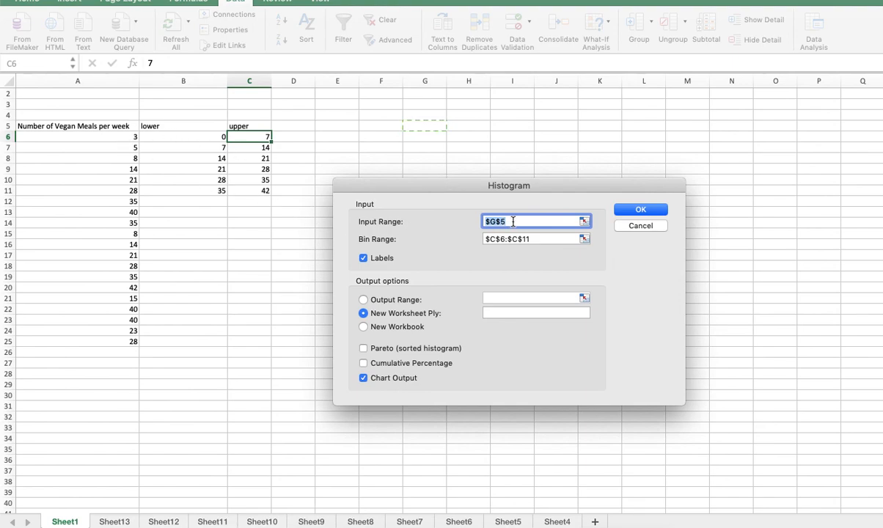
Replace the histogram's input range with the vegan meal values in A6:A25.
key(BackSpace)
click(126, 137)
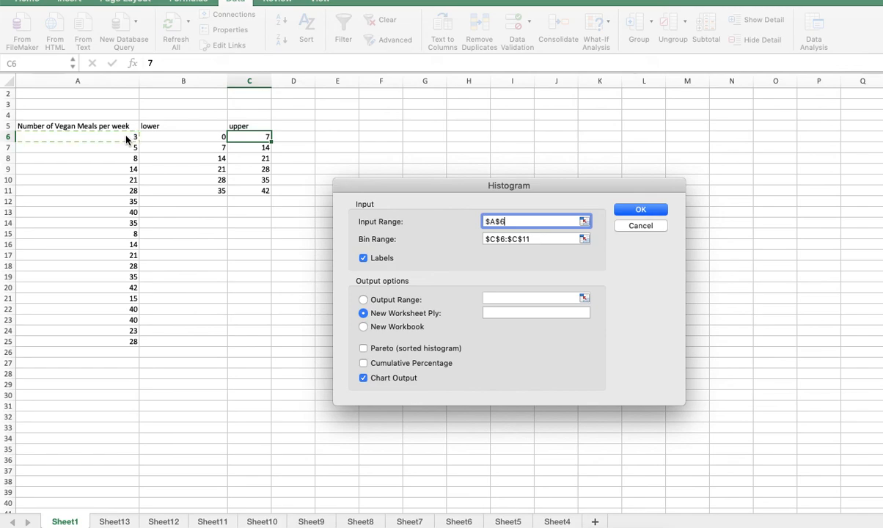
shift+click(120, 342)
Set the bin range to C5:C11, including the upper label, and generate the histogram with chart output on a new worksheet.
click(537, 244)
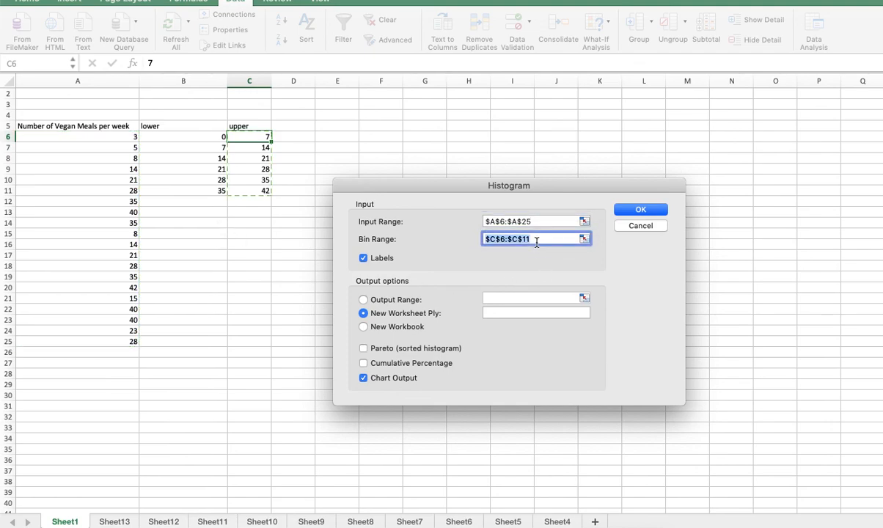
key(BackSpace)
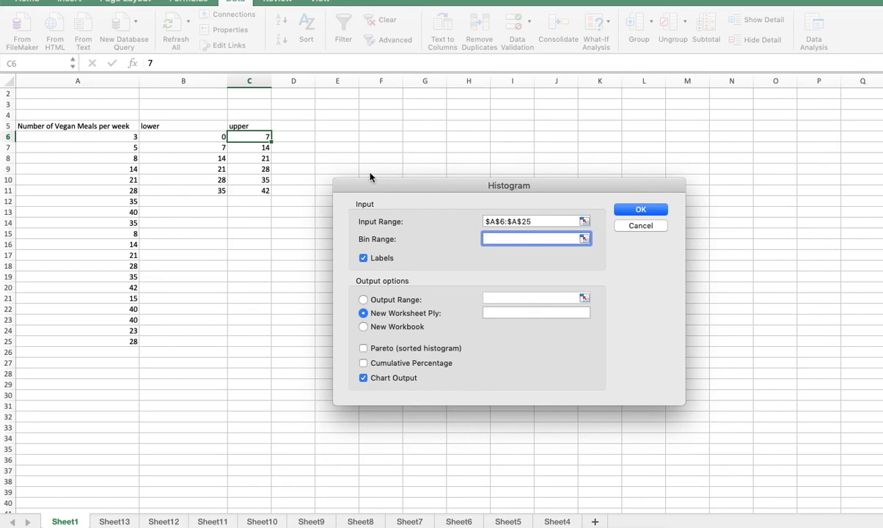
click(250, 140)
drag(253, 130, 259, 192)
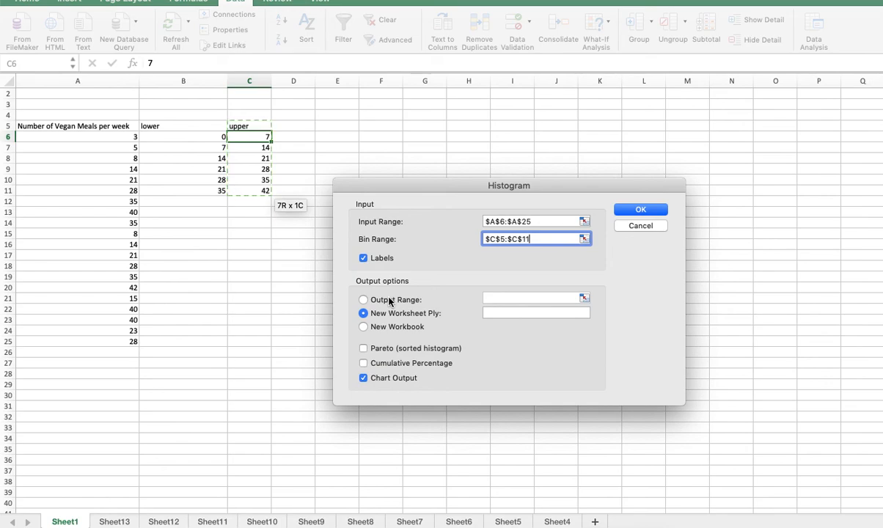
click(643, 211)
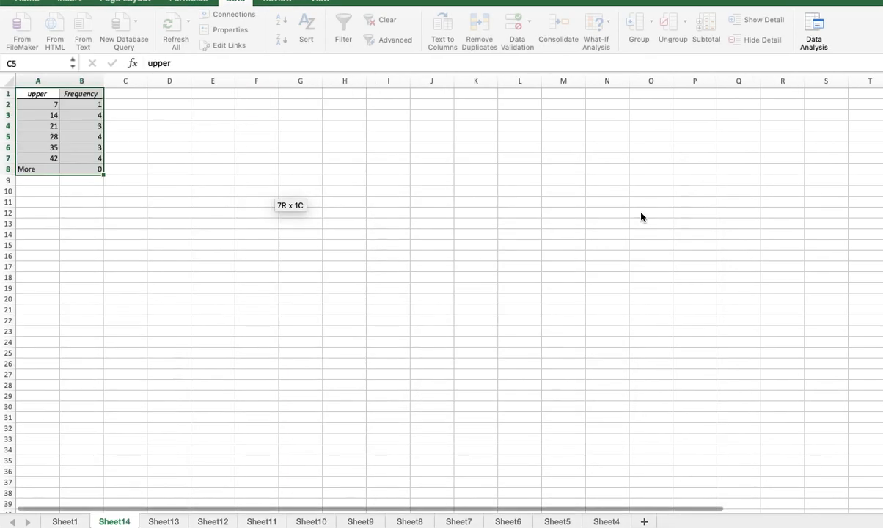
click(640, 216)
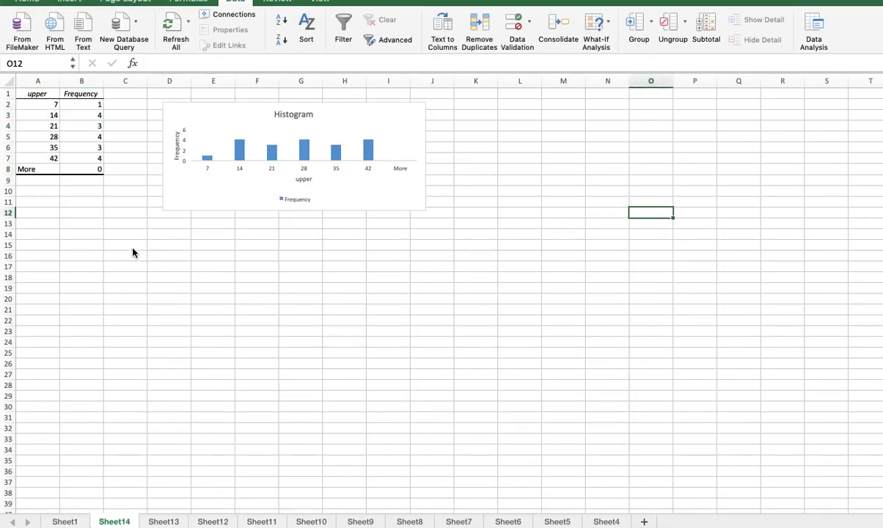
Enlarge the histogram chart so it extends across into column K and down to about row 19.
click(108, 277)
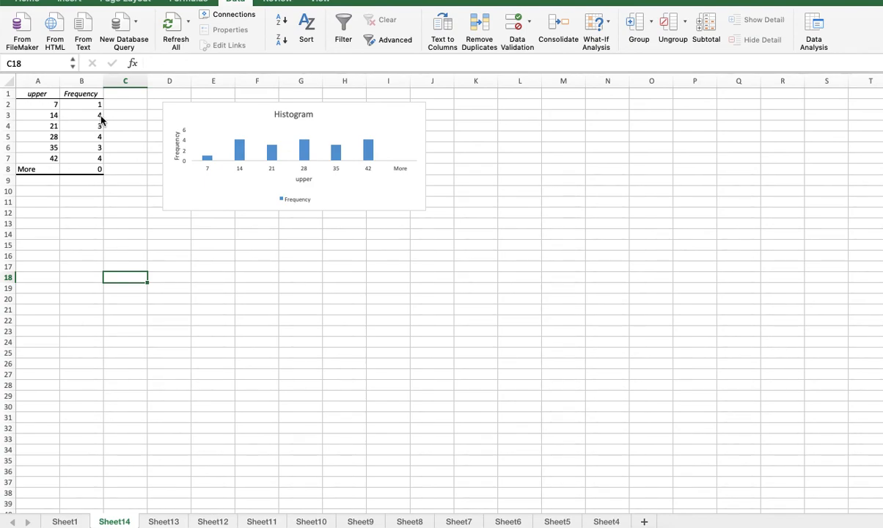
click(316, 179)
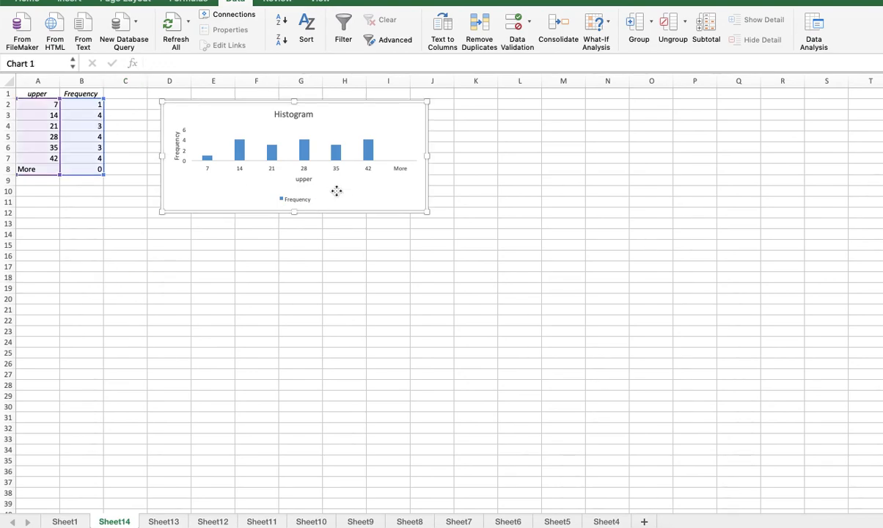
drag(428, 213, 480, 293)
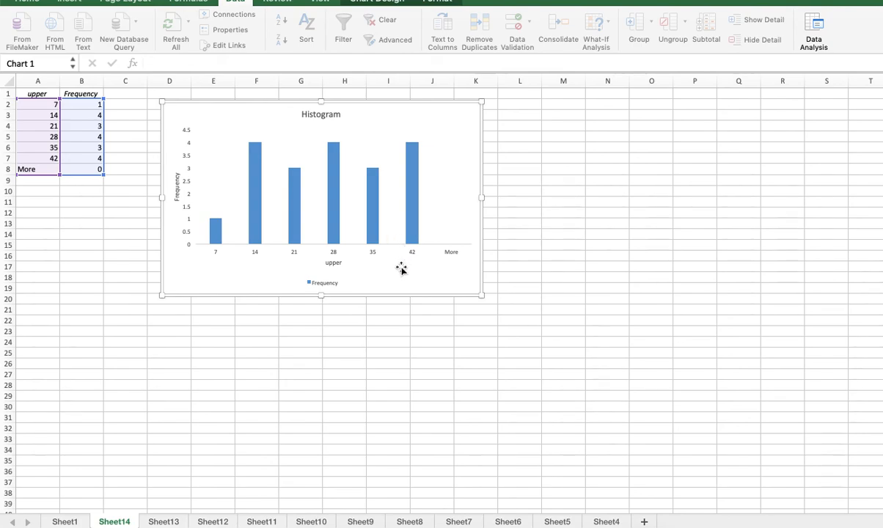
right_click(407, 236)
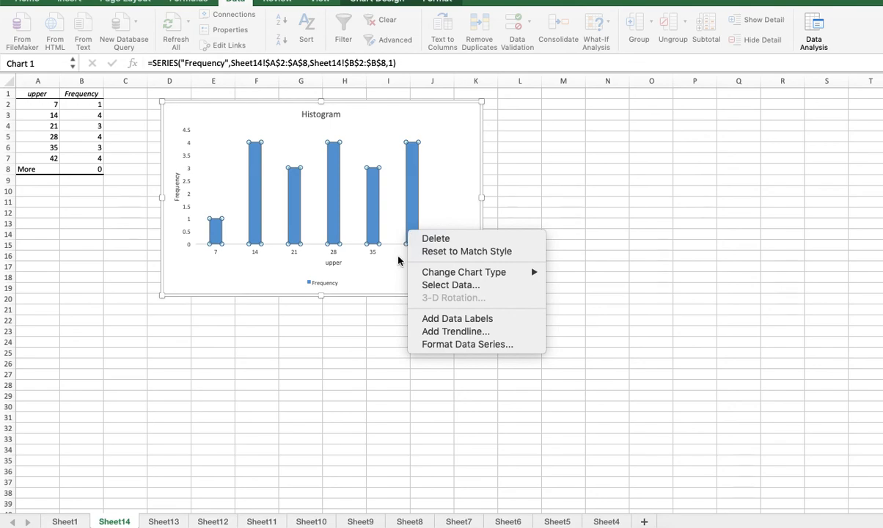
click(386, 285)
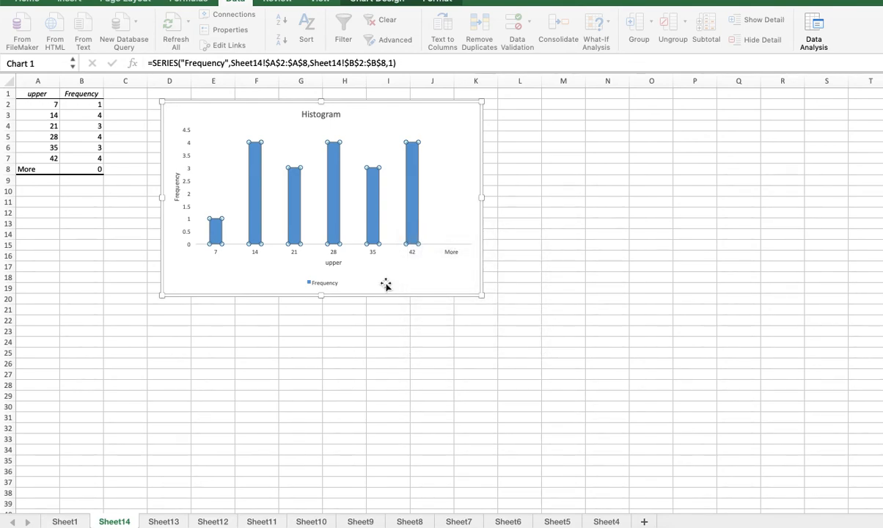
right_click(386, 284)
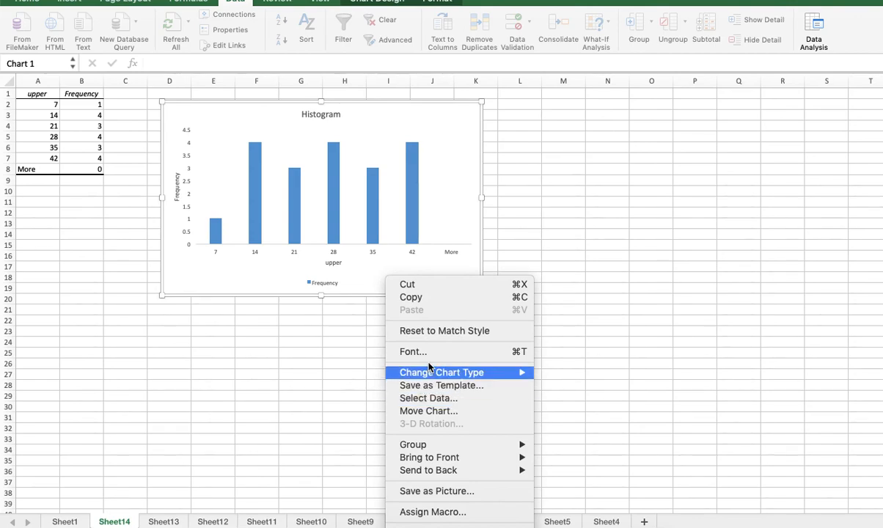
click(366, 272)
scroll(369, 273, down, 3)
scroll(369, 273, up, 3)
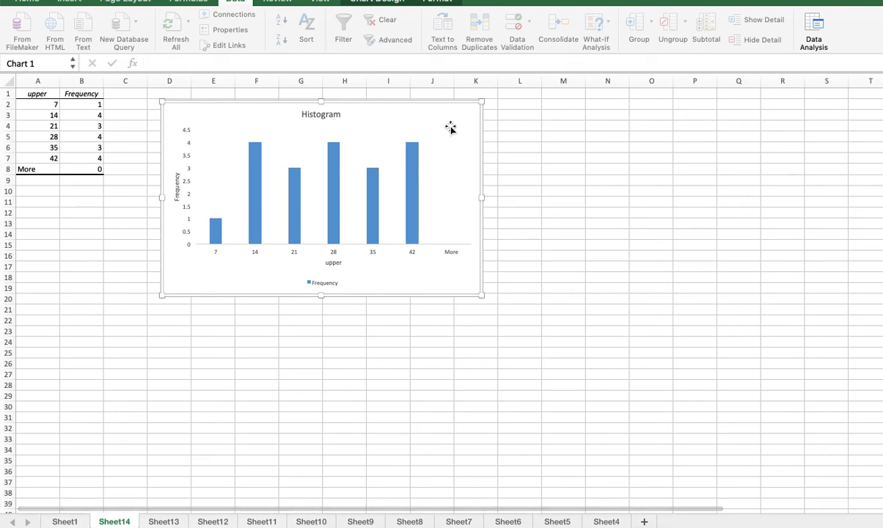
right_click(451, 128)
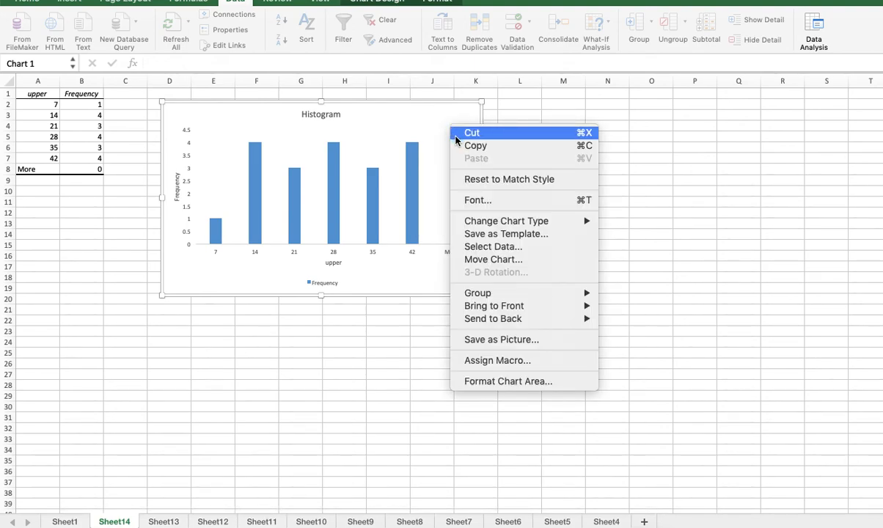
mouse_move(489, 223)
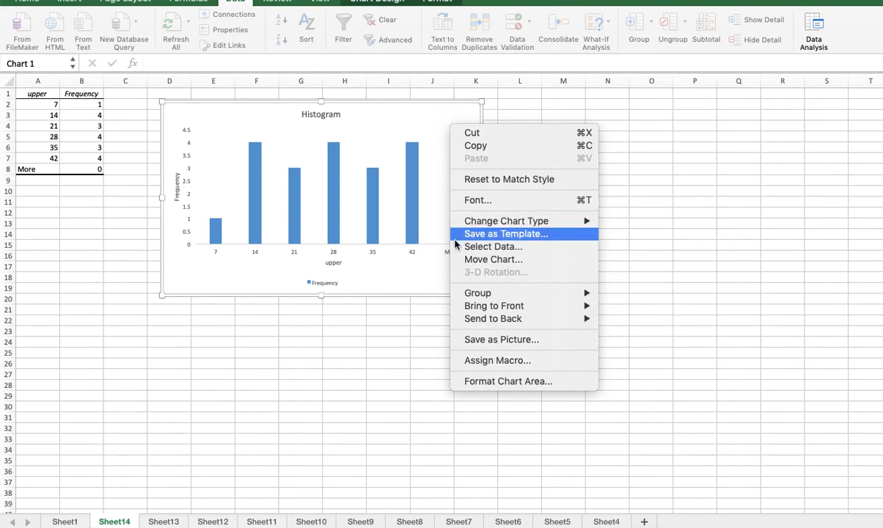
click(412, 260)
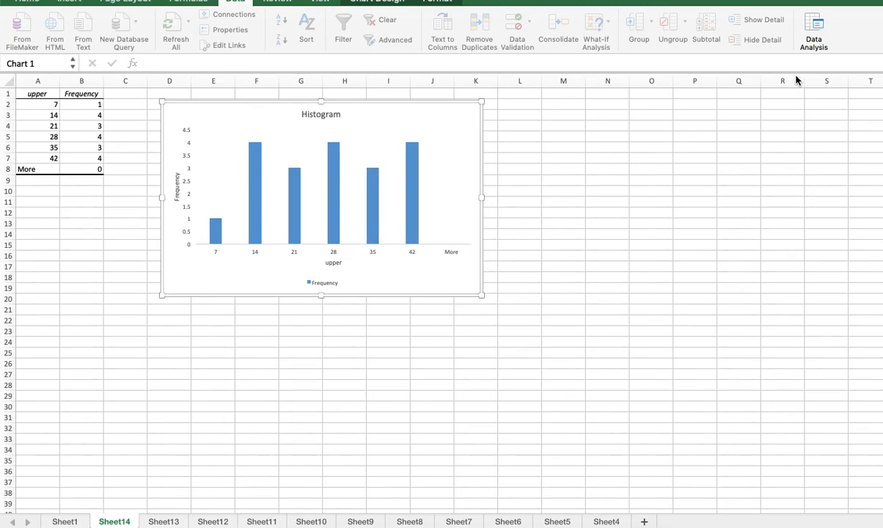
right_click(460, 143)
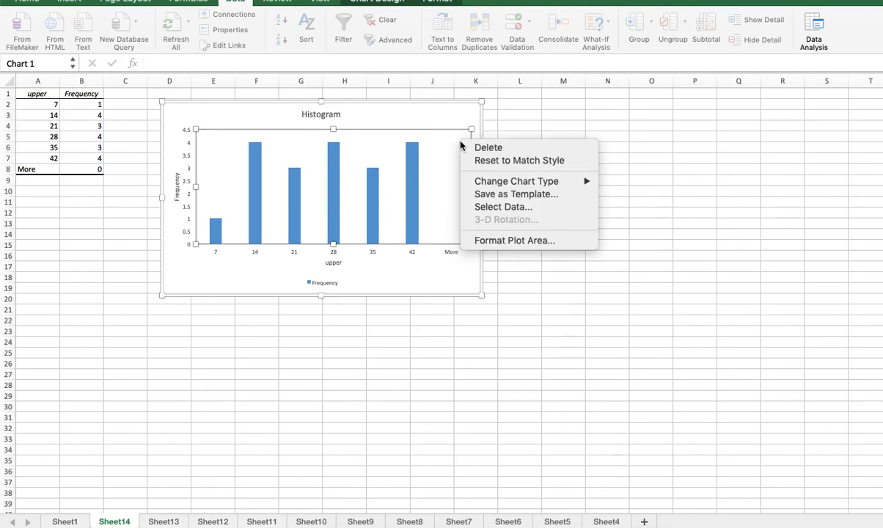
mouse_move(488, 186)
click(415, 213)
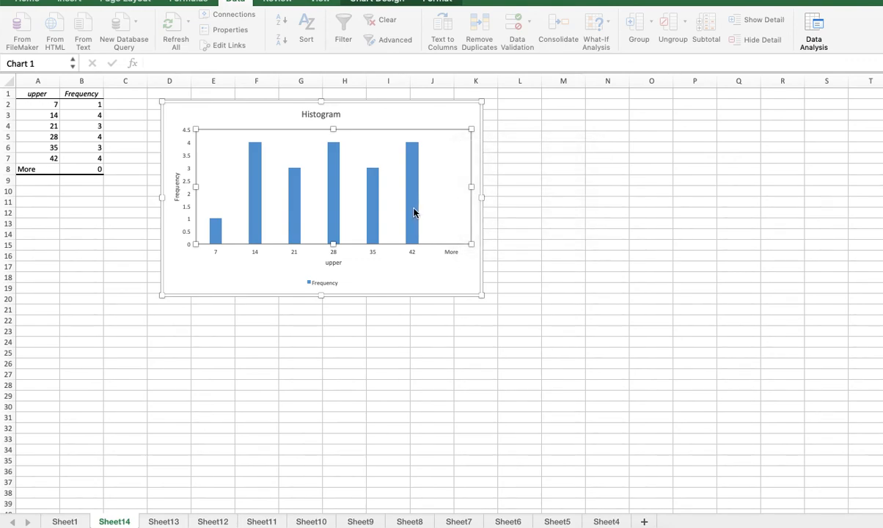
Set the gap width of the Frequency data series to 0% in its series formatting options.
double_click(414, 211)
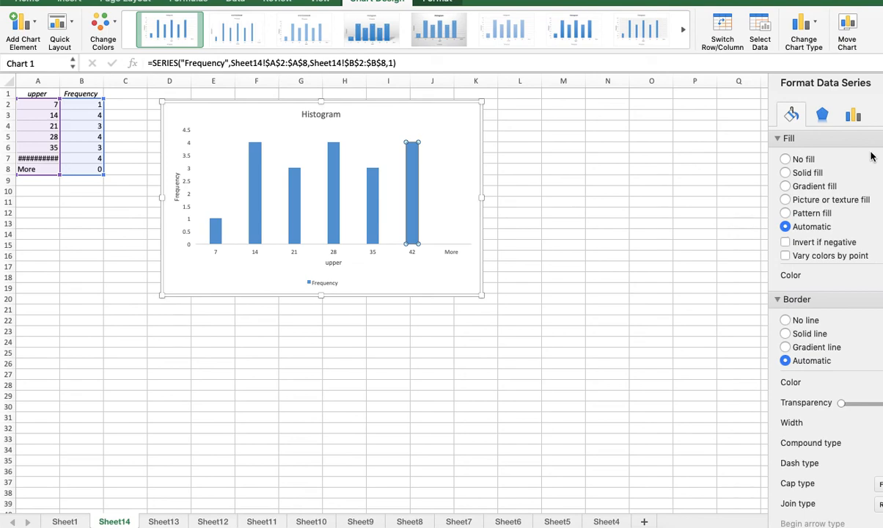
click(825, 119)
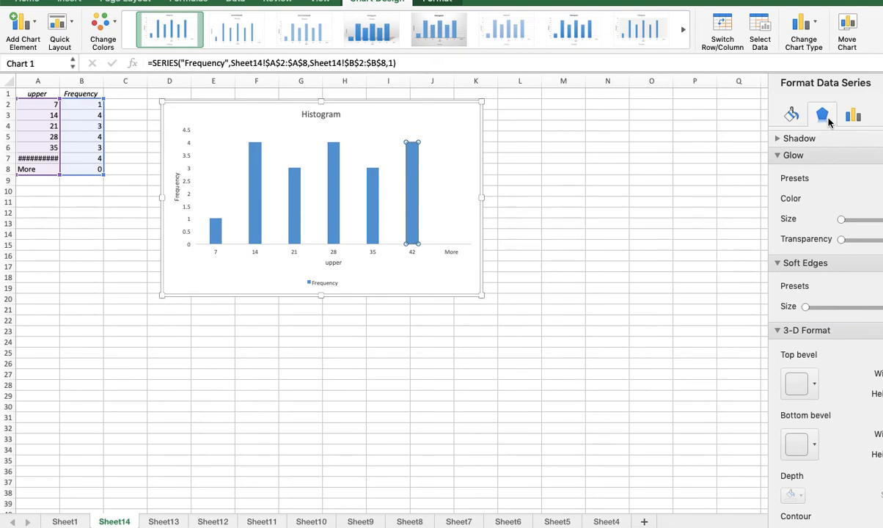
click(853, 119)
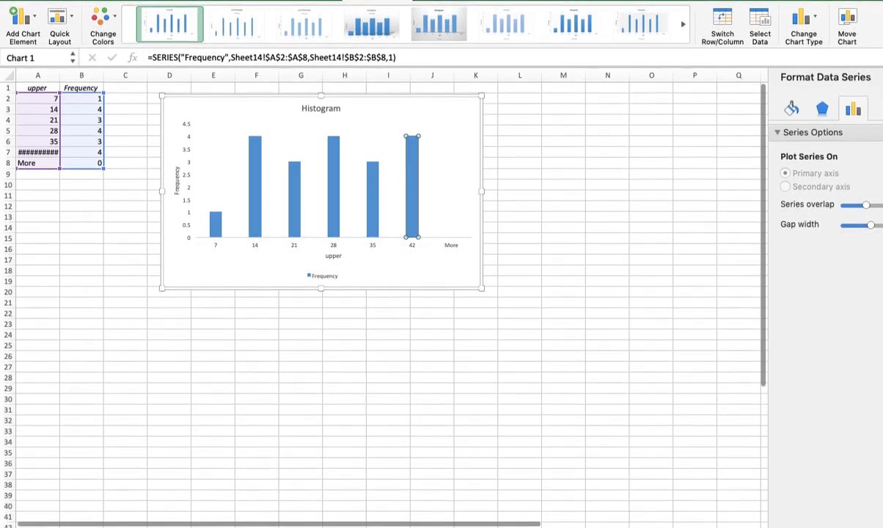
click(33, 0)
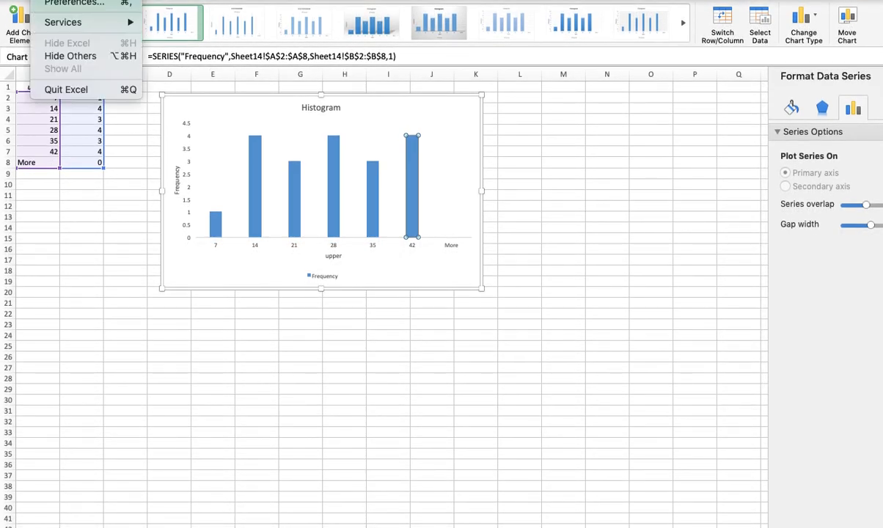
click(34, 0)
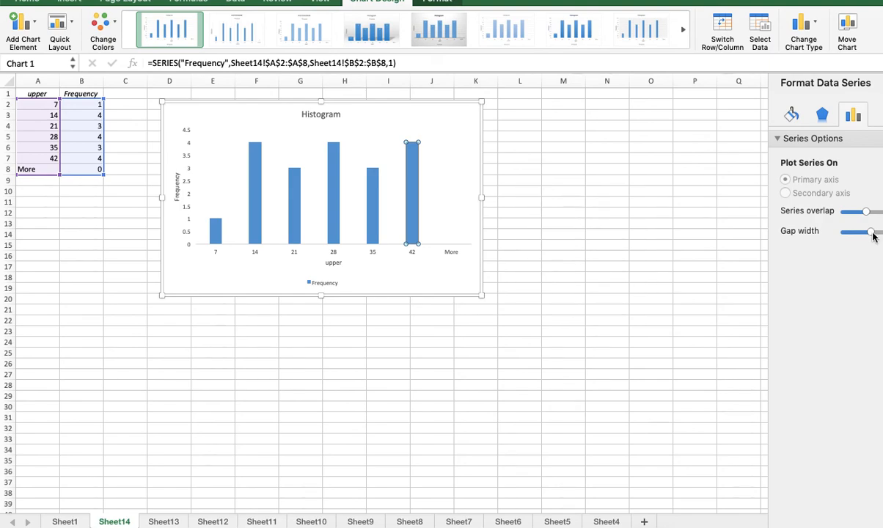
drag(871, 232, 846, 235)
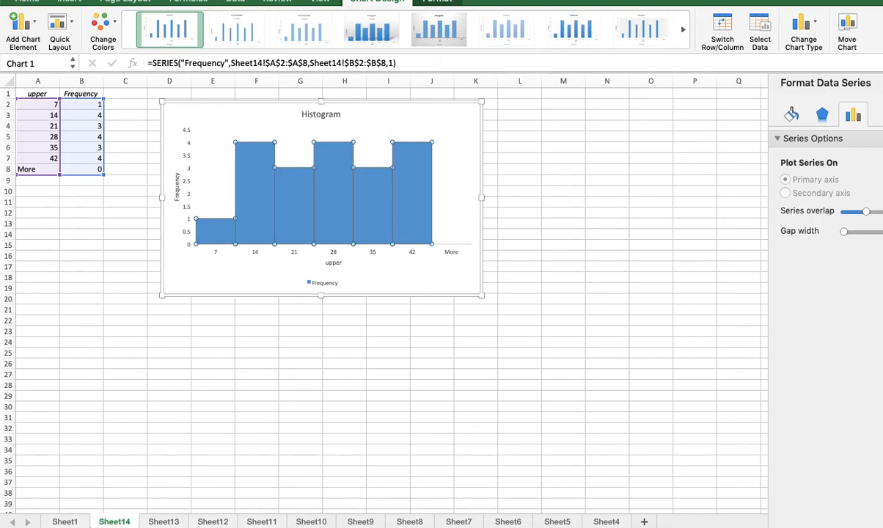
click(18, 0)
click(18, 0)
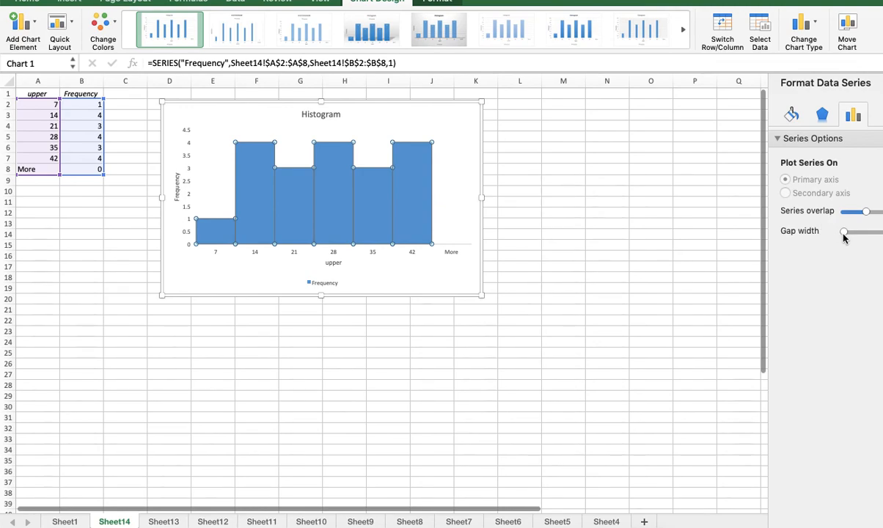
mouse_move(845, 232)
mouse_down()
mouse_move(880, 234)
mouse_move(837, 233)
mouse_up()
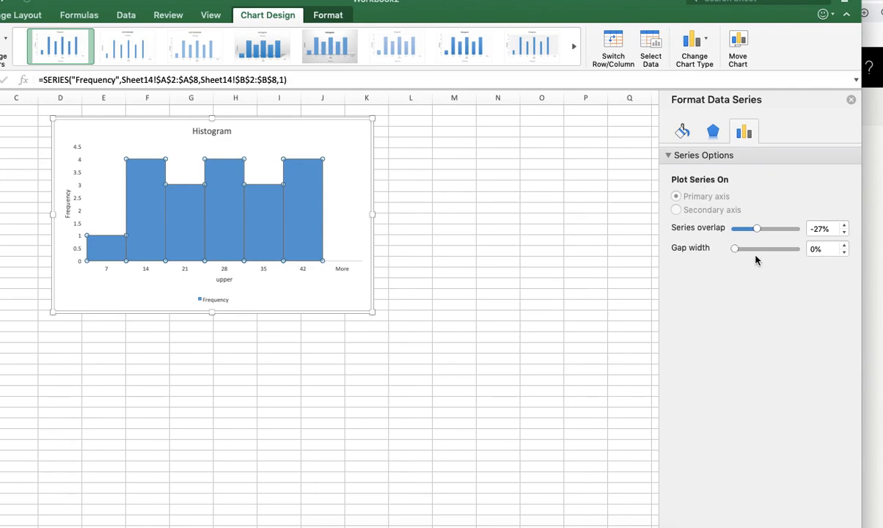
mouse_move(735, 250)
mouse_down()
mouse_move(753, 253)
mouse_move(733, 250)
mouse_up()
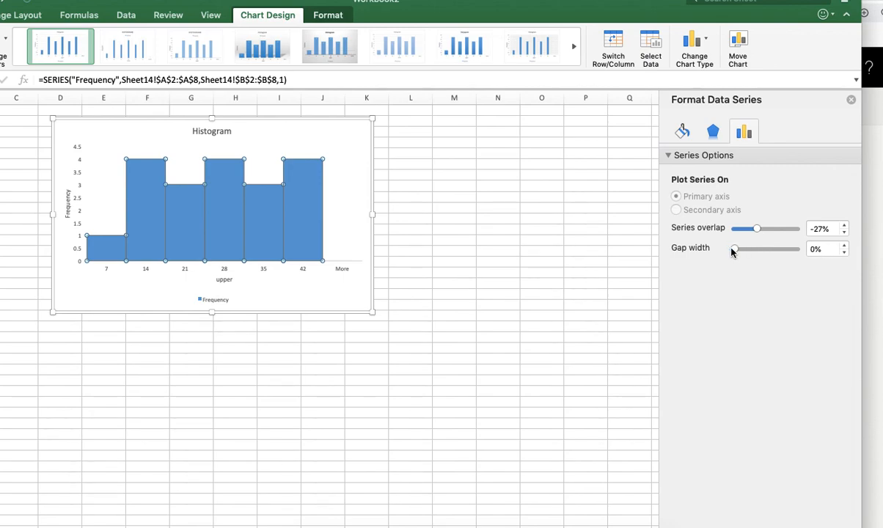